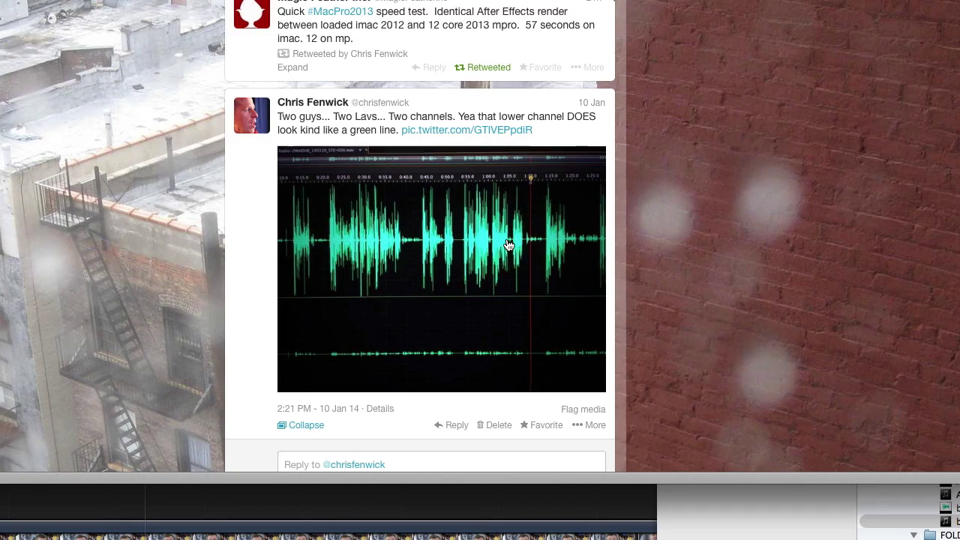
scroll(509, 245, "down", 1)
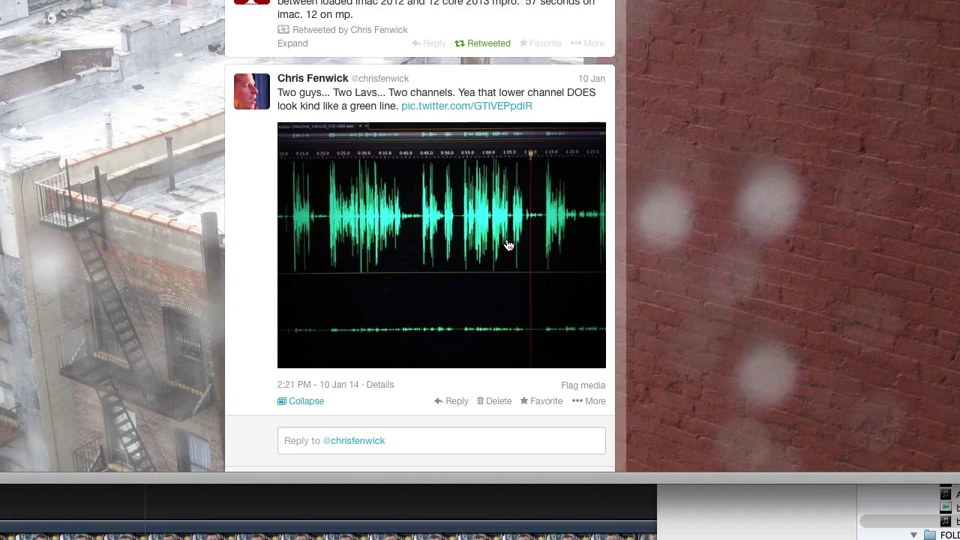
scroll(509, 245, "down", 3)
scroll(508, 246, "up", 3)
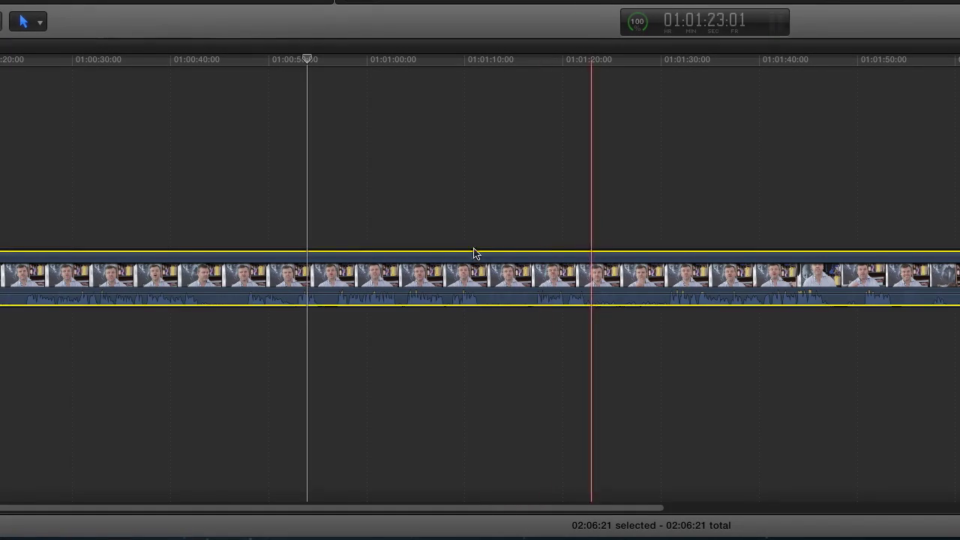
Turn off the Storyline audio of the synchronized clip in its channel configuration
left_click(503, 204)
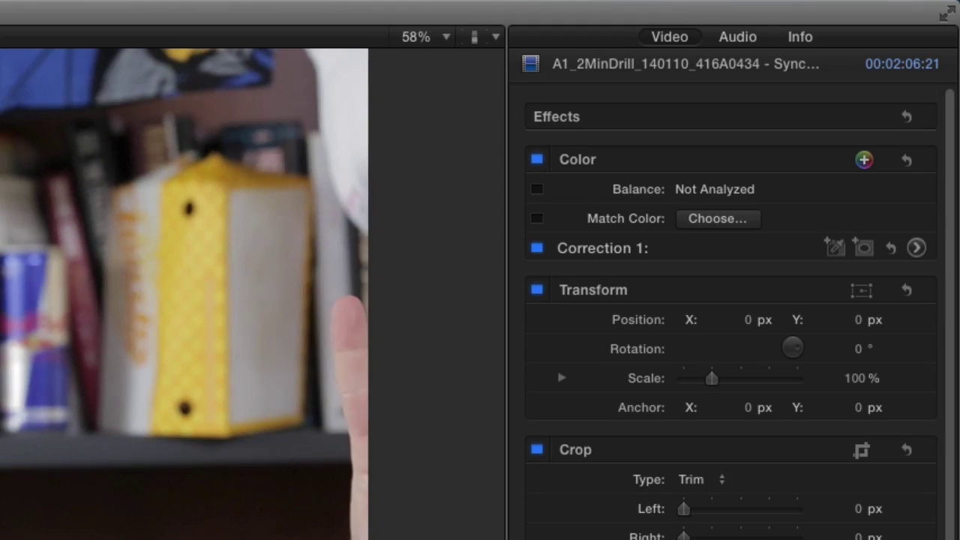
left_click(753, 38)
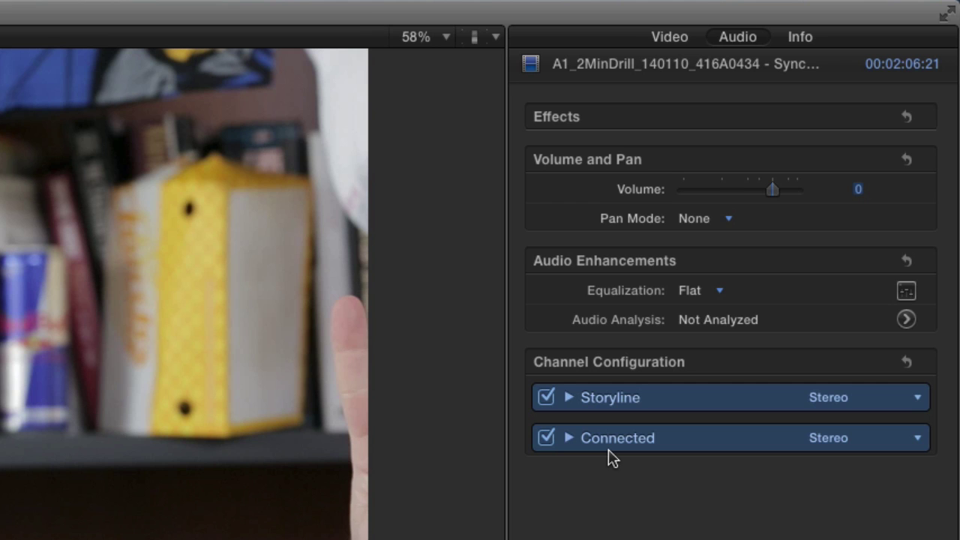
left_click(546, 400)
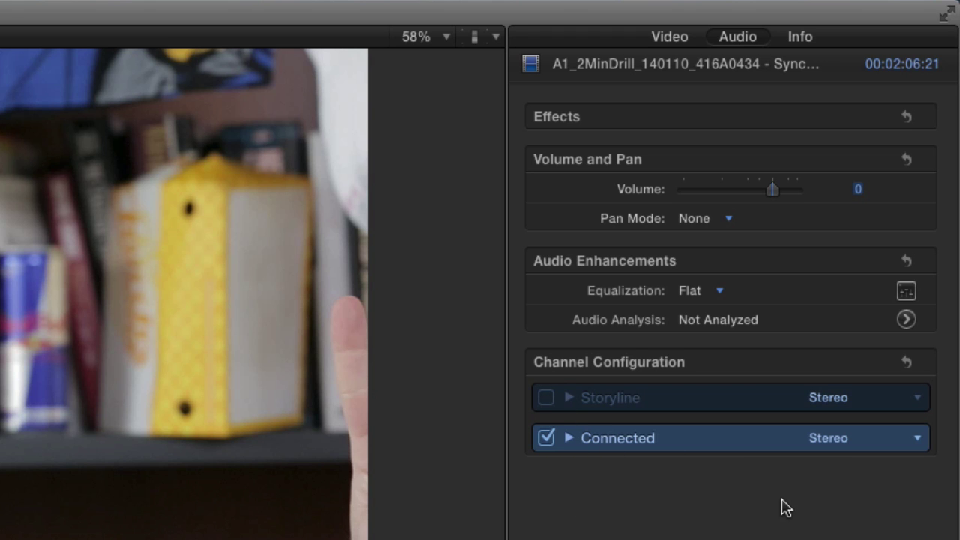
Set the Connected audio of the synchronized clip to Dual Mono and play the mono 2 channel
left_click(569, 438)
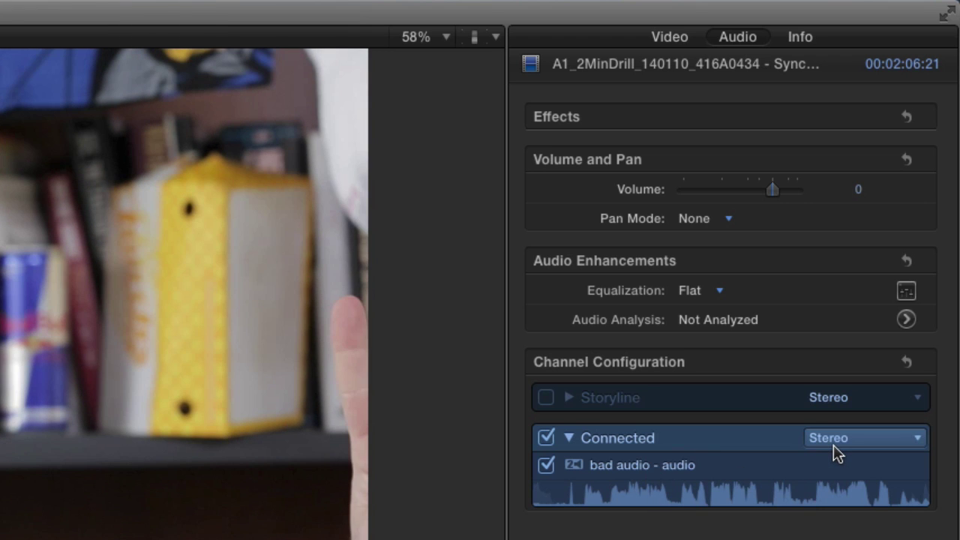
left_click(916, 439)
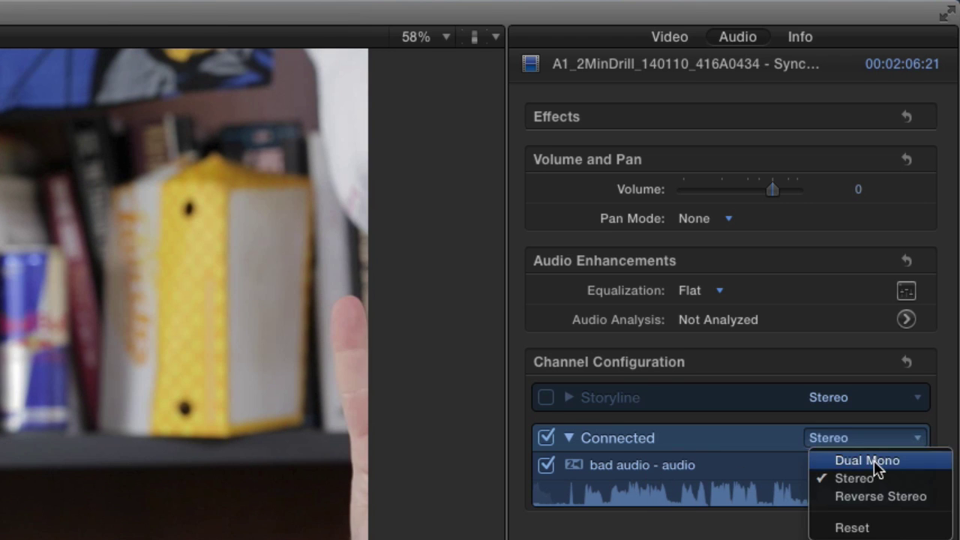
left_click(873, 423)
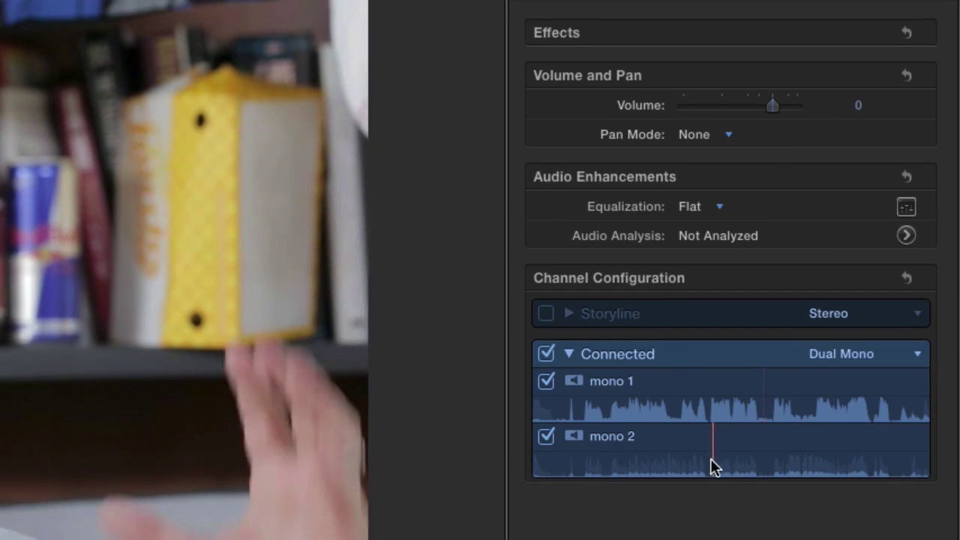
key("space")
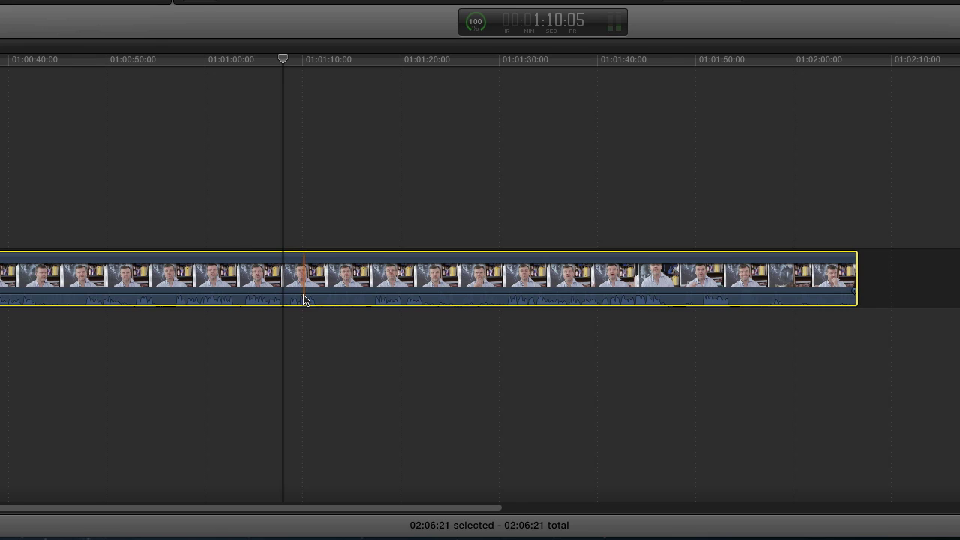
Expand the synchronized clip into separate audio and video parts in the timeline
key("s")
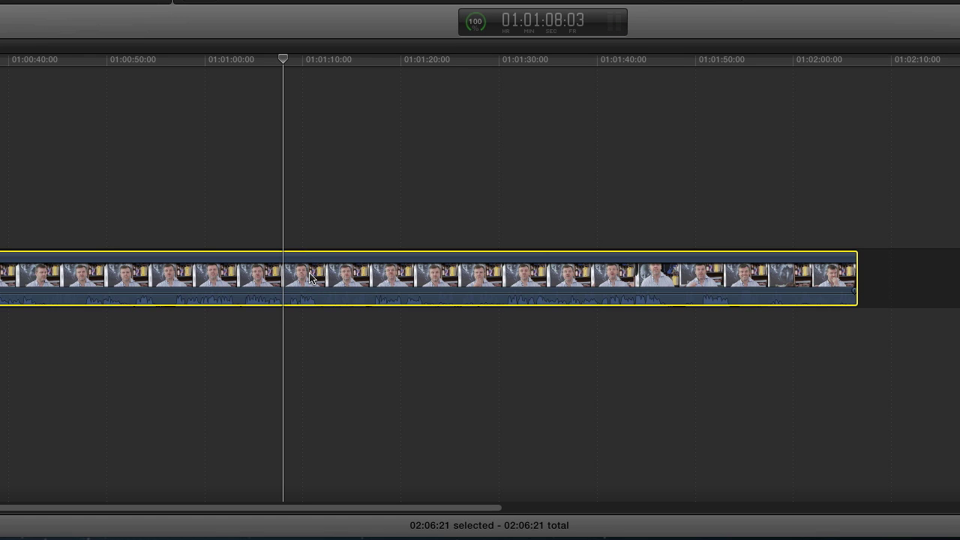
key("s")
right_click(303, 271)
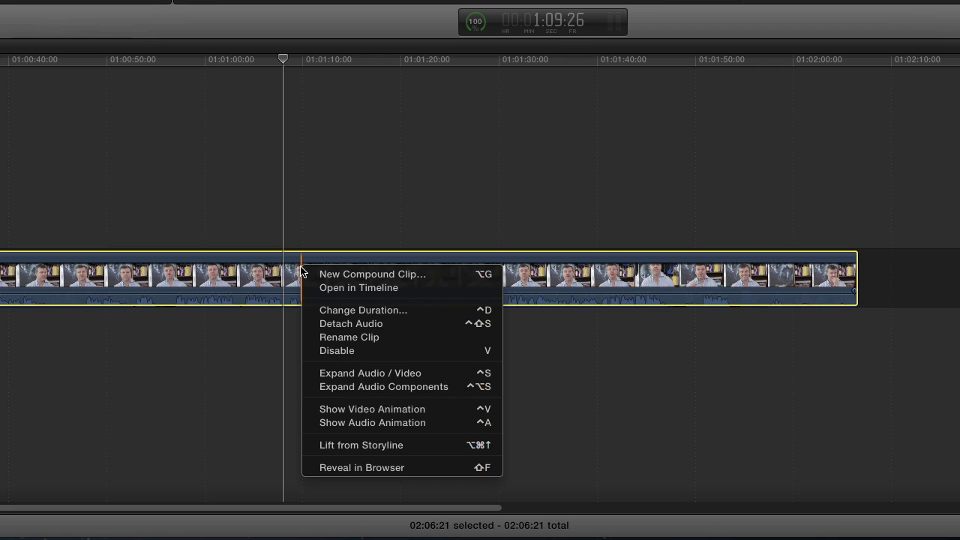
left_click(370, 372)
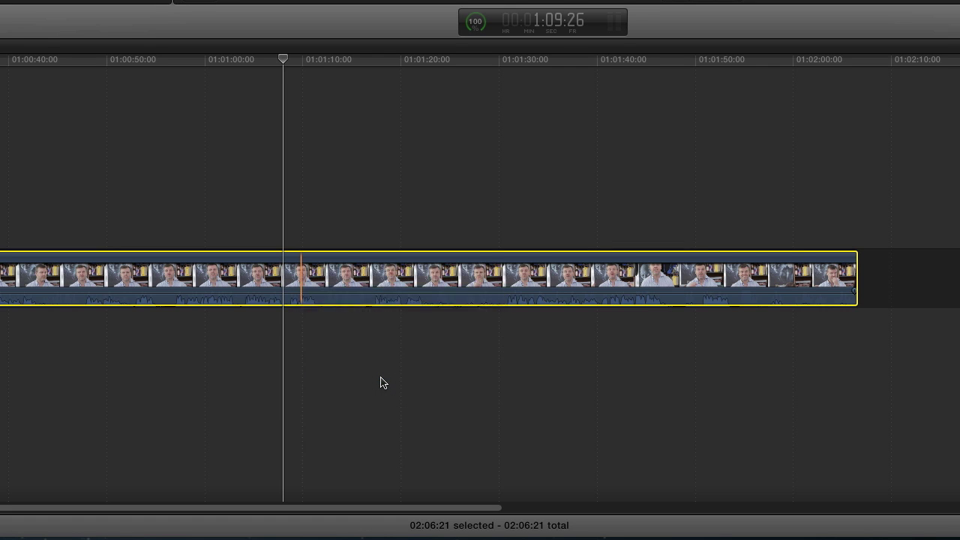
left_click(380, 383)
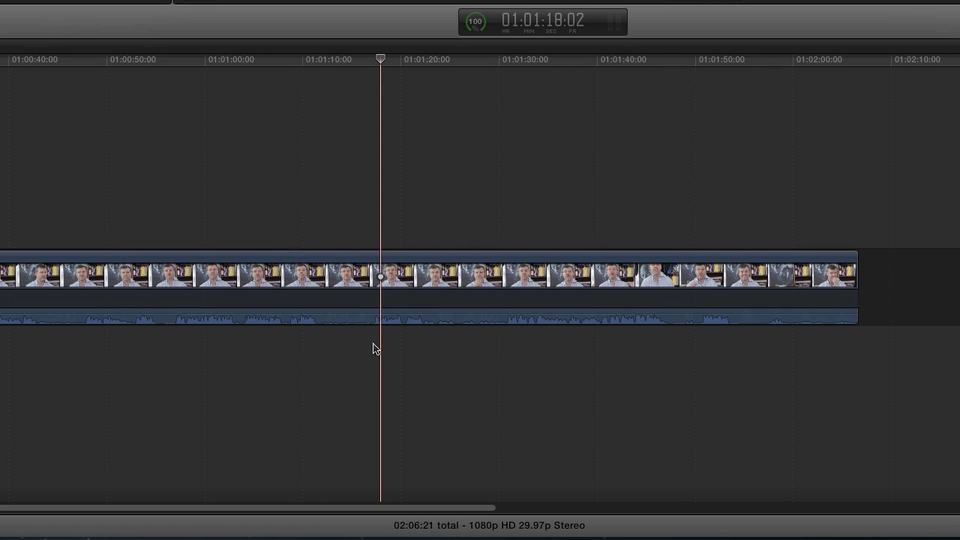
Trim the end of the expanded audio well short of the video's end, and undo the trim
left_click(338, 320)
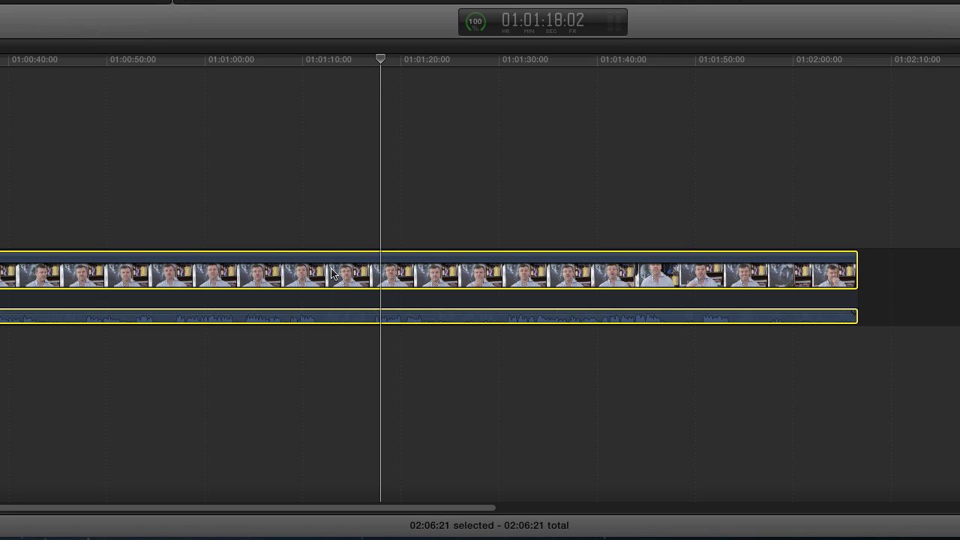
left_click(863, 345)
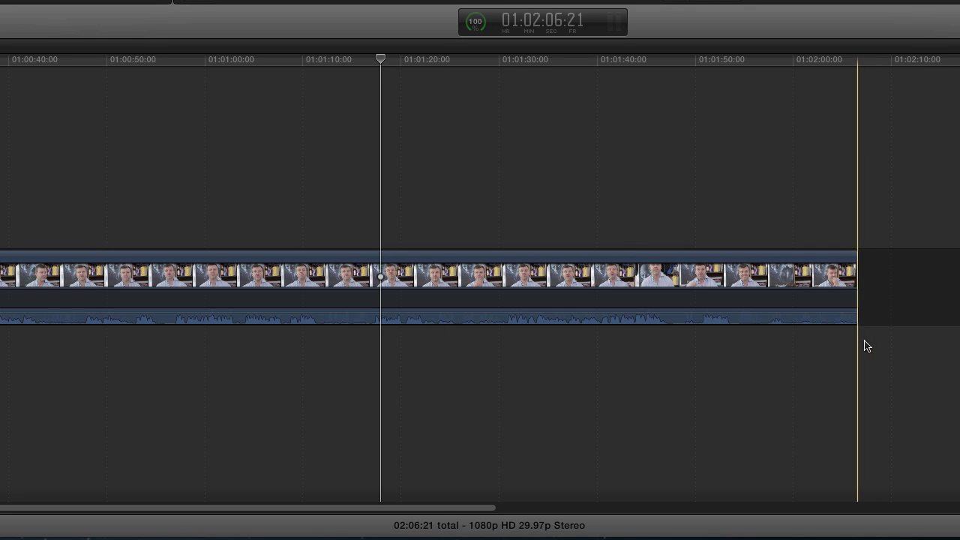
left_click(855, 319)
left_click_drag(853, 319, 484, 320)
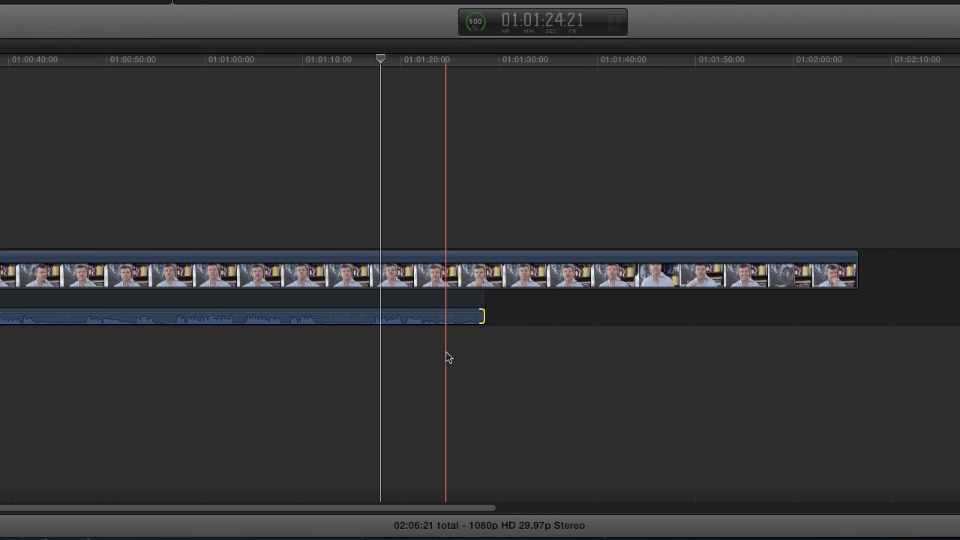
key("super+z")
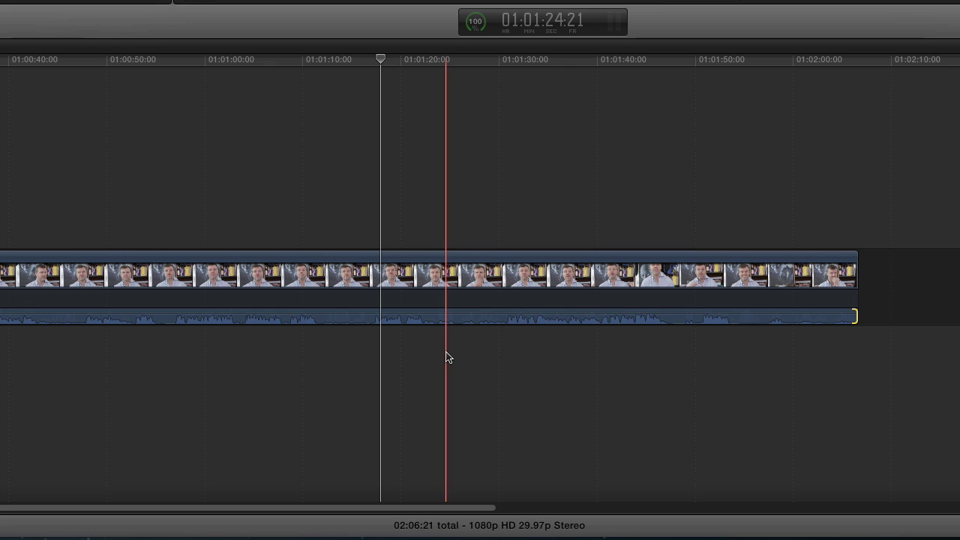
Collapse the expanded audio and video of the synchronized clip back into a single clip
left_click(338, 318)
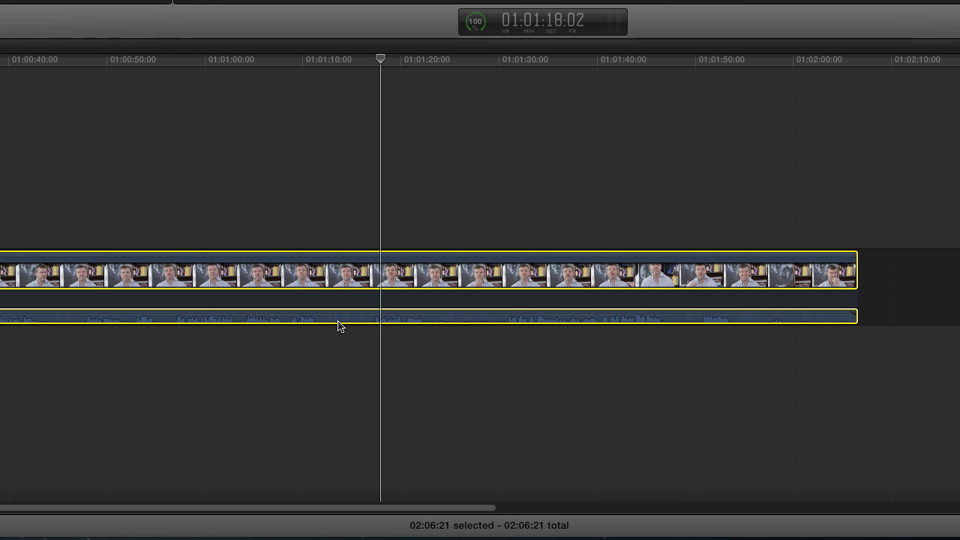
right_click(337, 269)
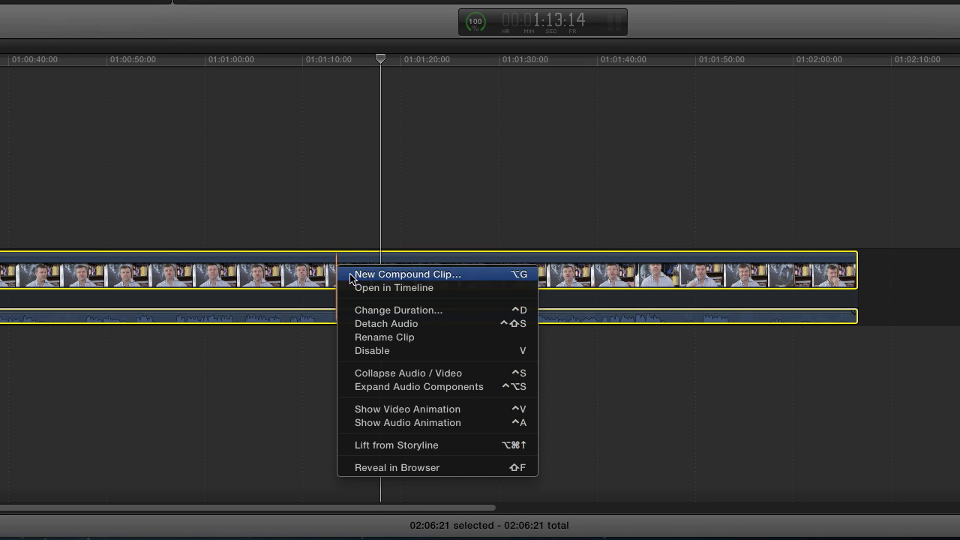
left_click(433, 373)
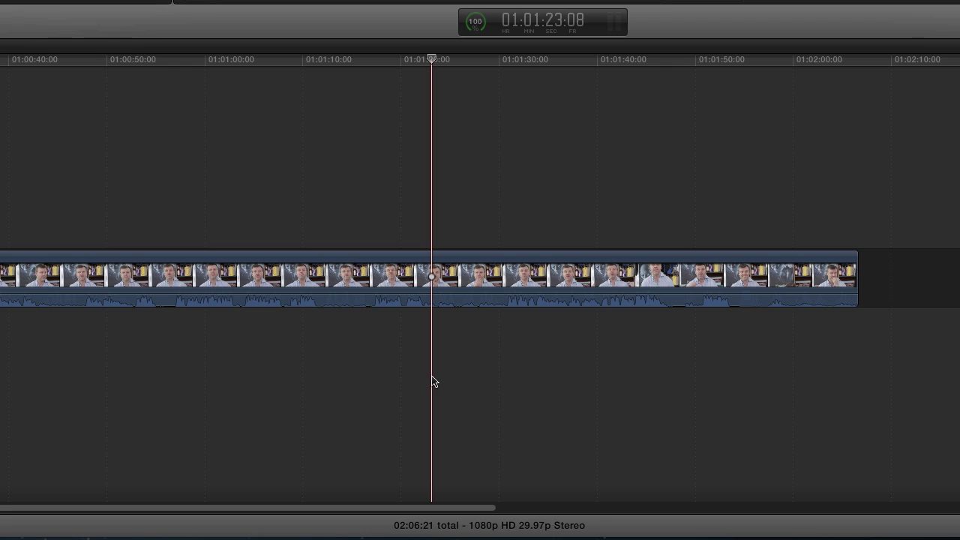
Detach the audio from the synchronized clip, and undo the detachment
left_click(455, 277)
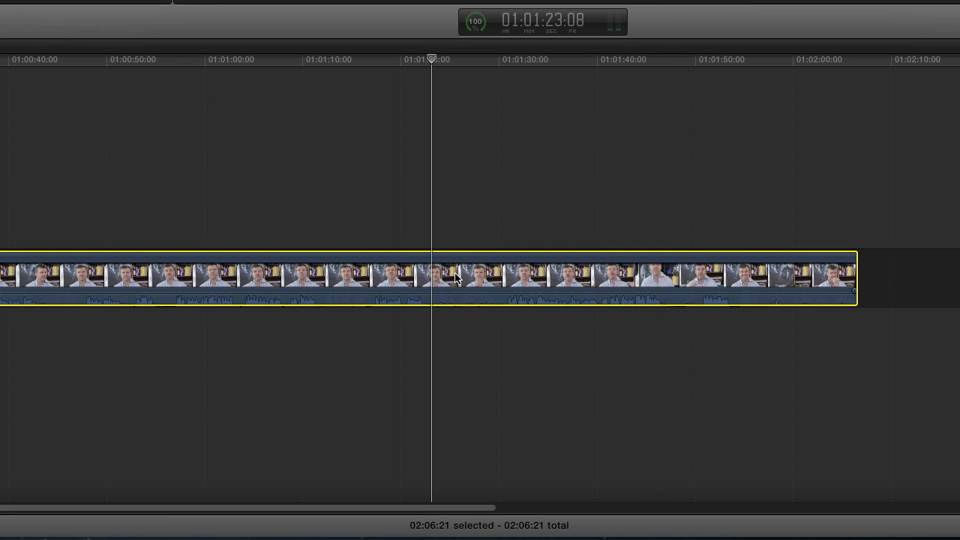
right_click(455, 277)
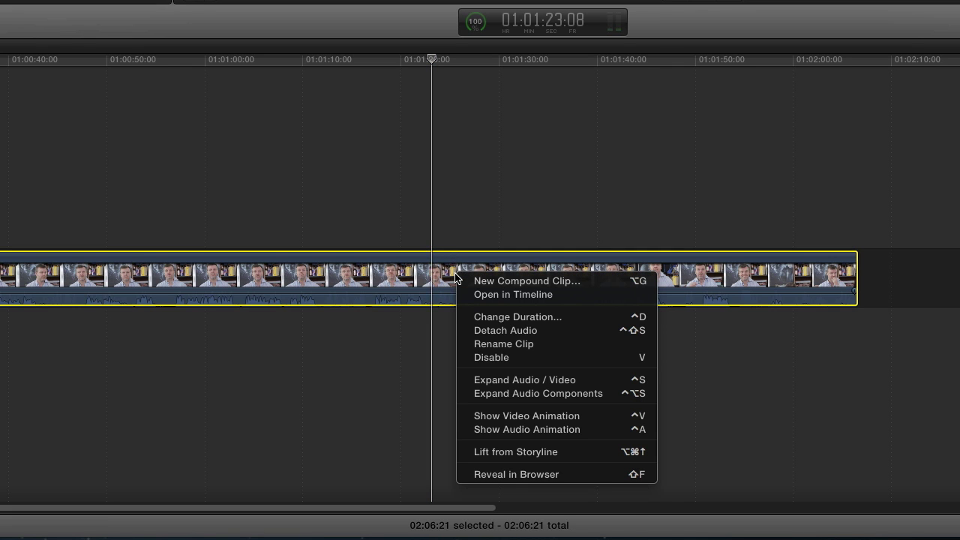
left_click(539, 332)
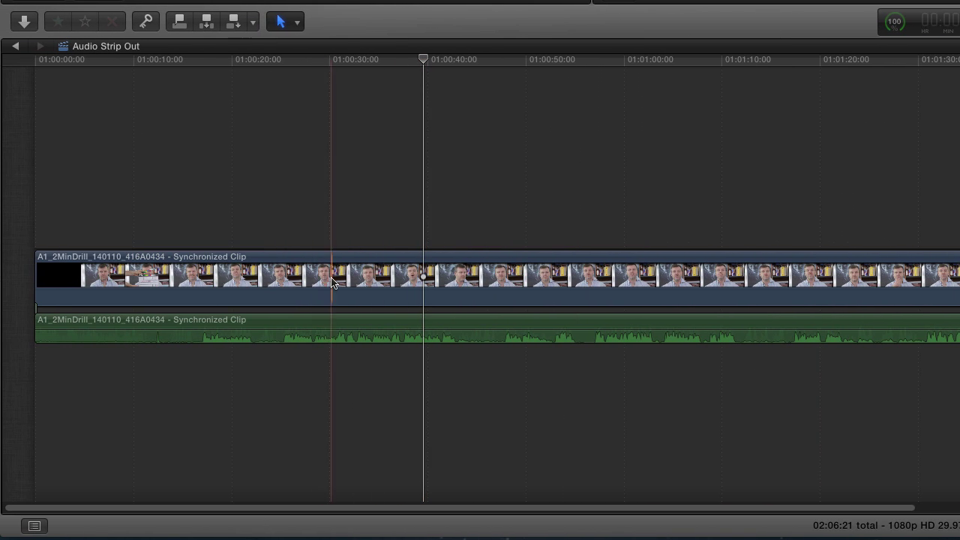
left_click(284, 282)
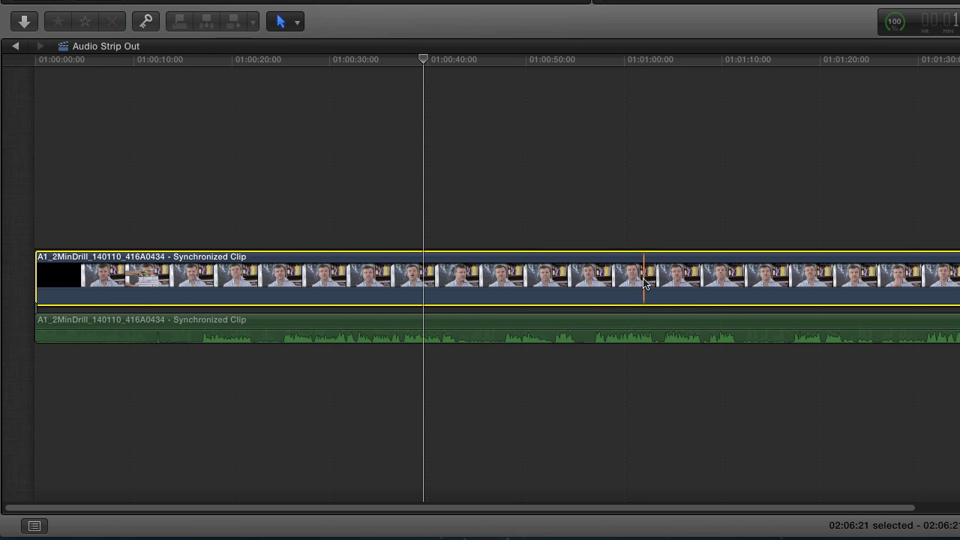
key("ctrl+shift+s")
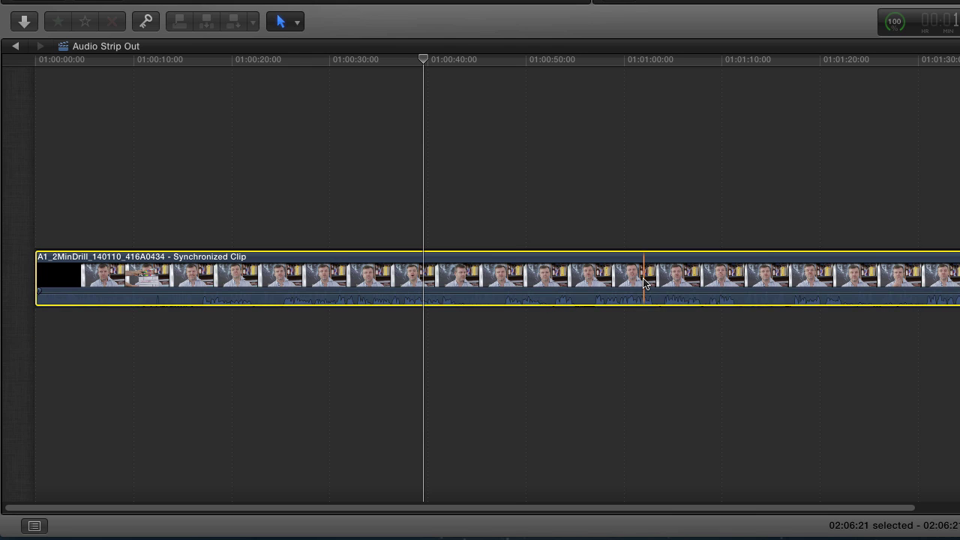
Expand the audio components of the synchronized clip in the timeline
right_click(650, 280)
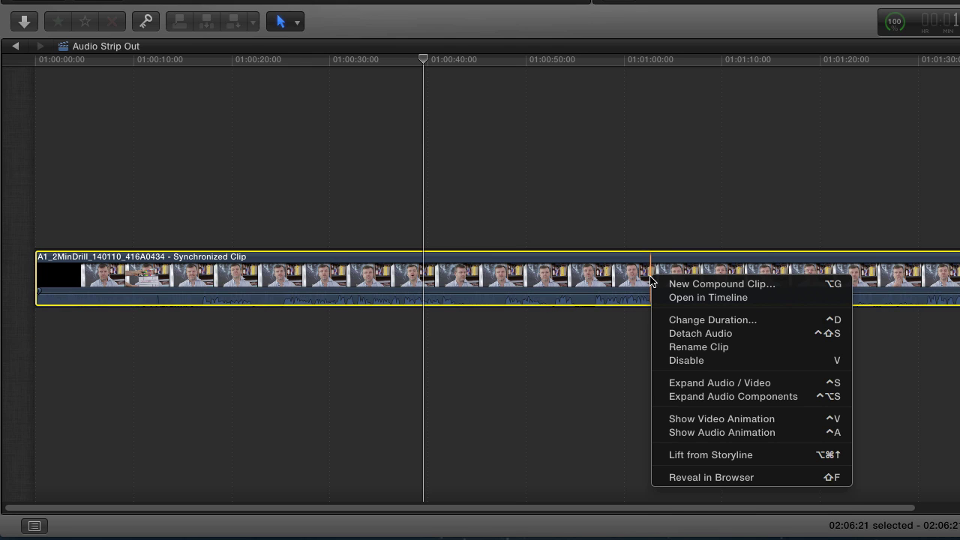
left_click(761, 396)
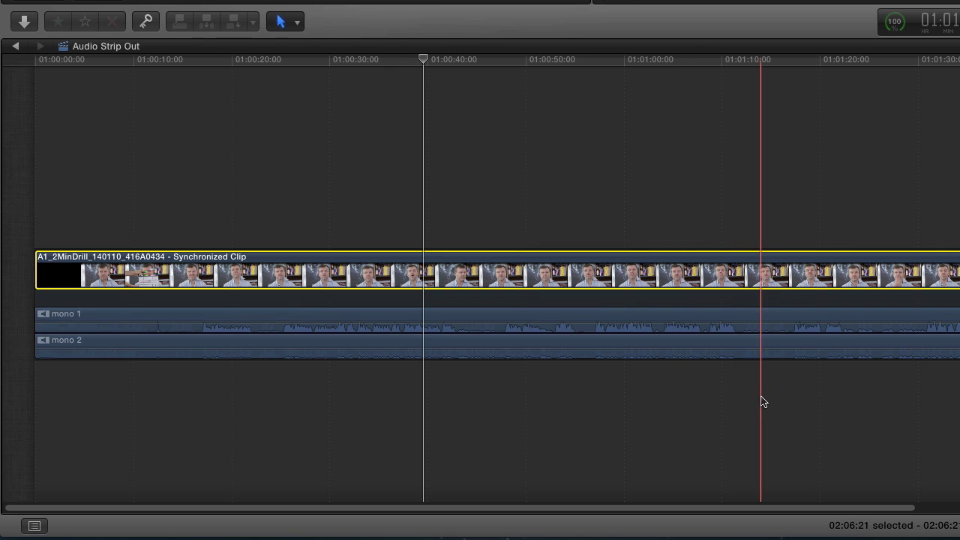
left_click(675, 439)
Search the effects for "gain" and apply the Gain effect to the mono 2 audio component
left_click(722, 355)
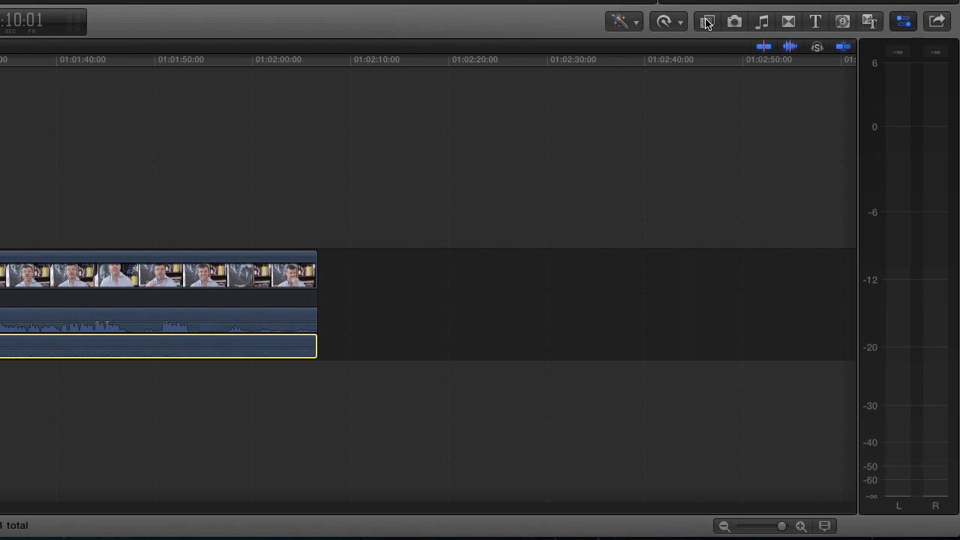
left_click(706, 22)
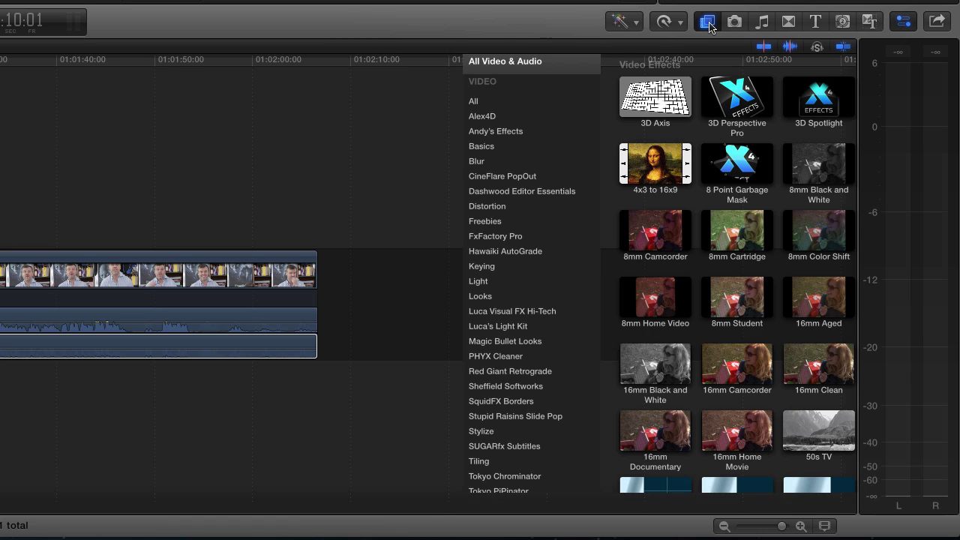
left_click(622, 504)
type("gain")
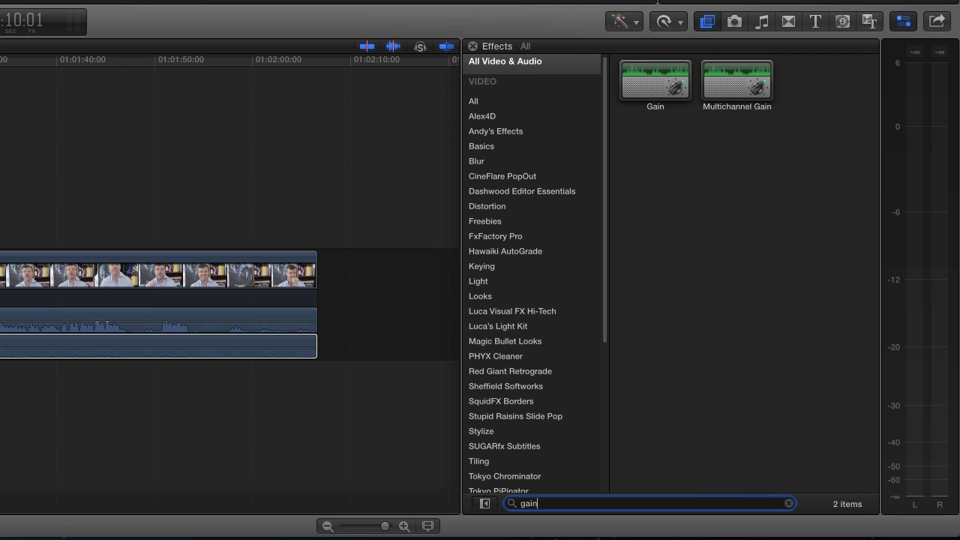
left_click(682, 49)
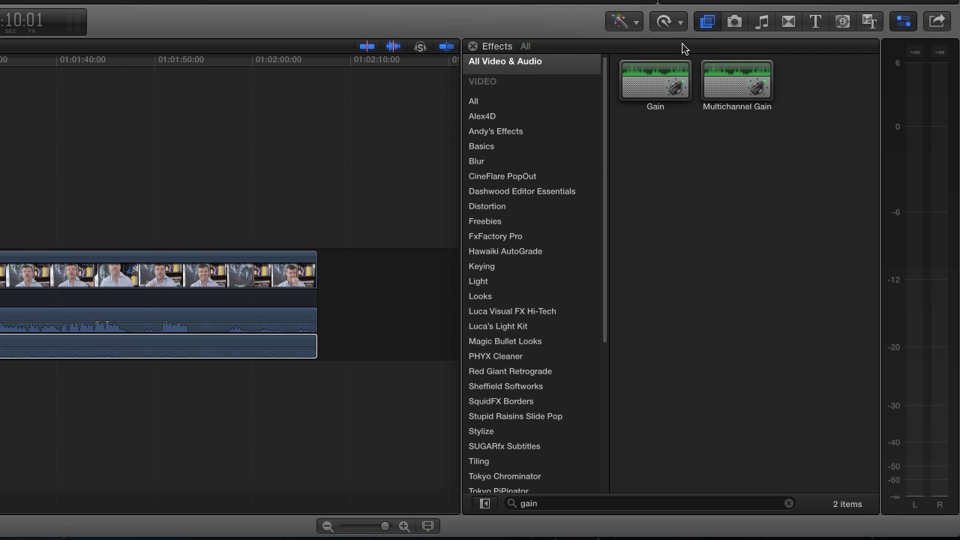
left_click(662, 89)
left_click_drag(661, 91, 93, 346)
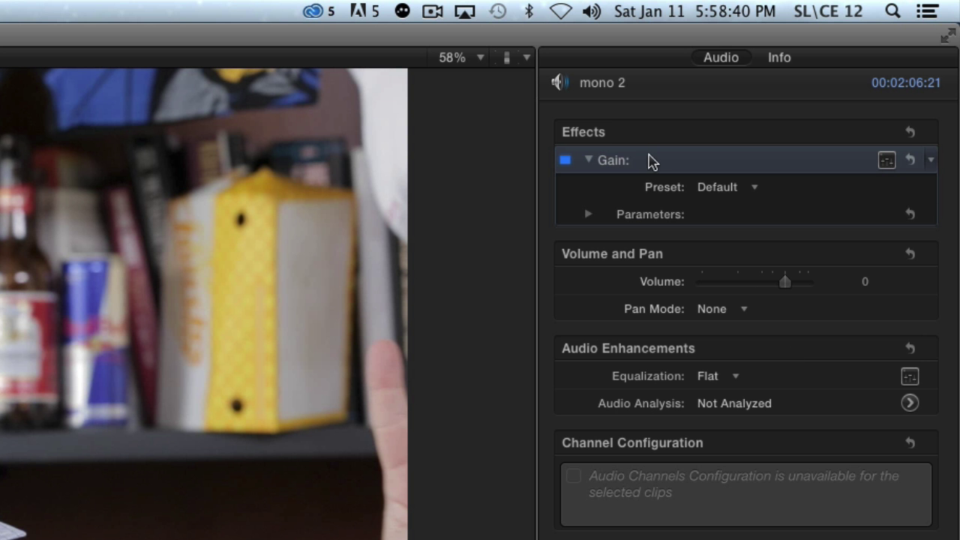
Set the Gain [dB] parameter of the mono 2 component's Gain effect to 20
left_click(590, 216)
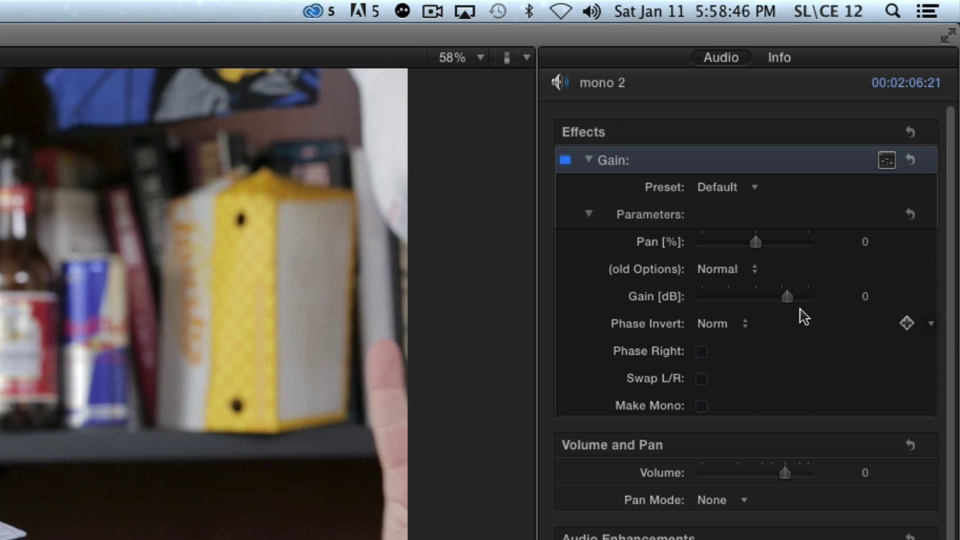
left_click(865, 296)
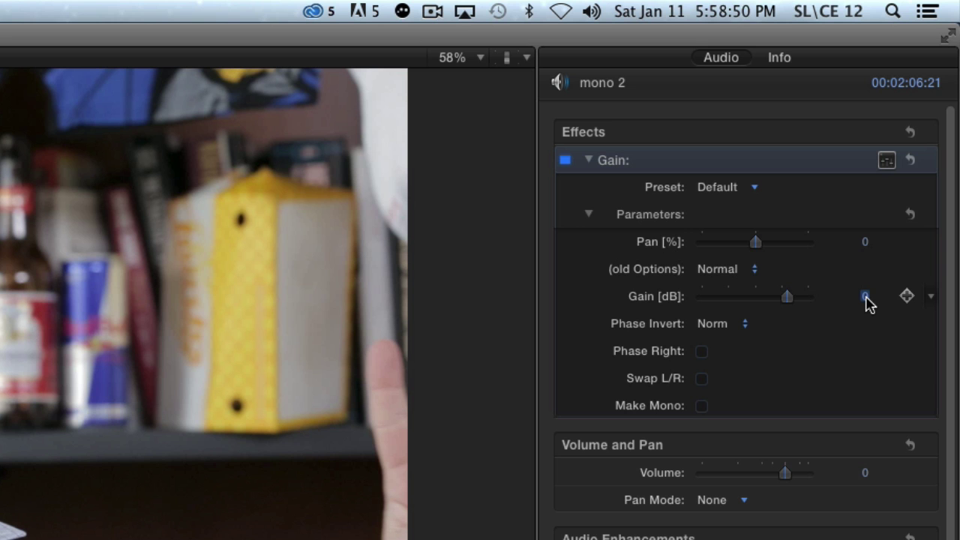
type("20")
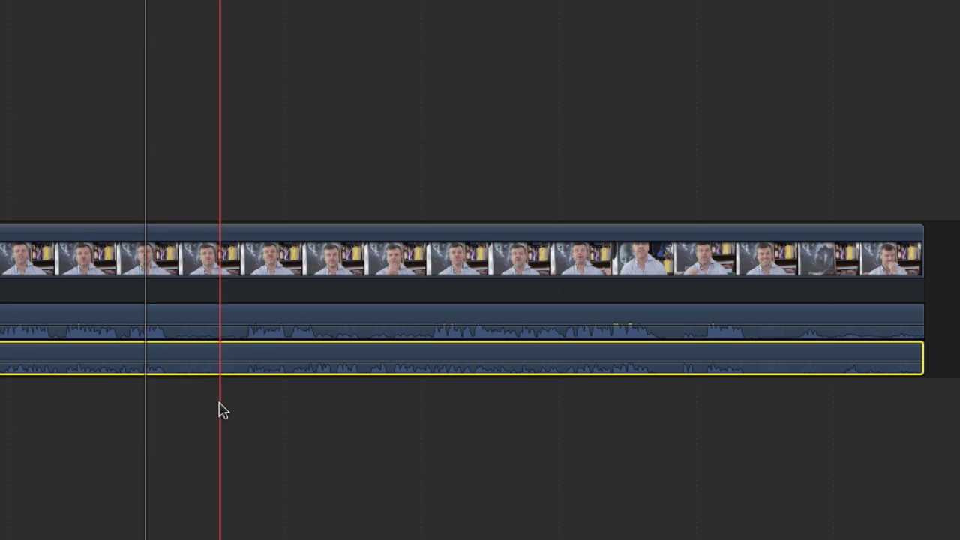
Raise the Gain [dB] parameter of the mono 2 audio component's Gain effect to 24.0
left_click(159, 416)
left_click(160, 416)
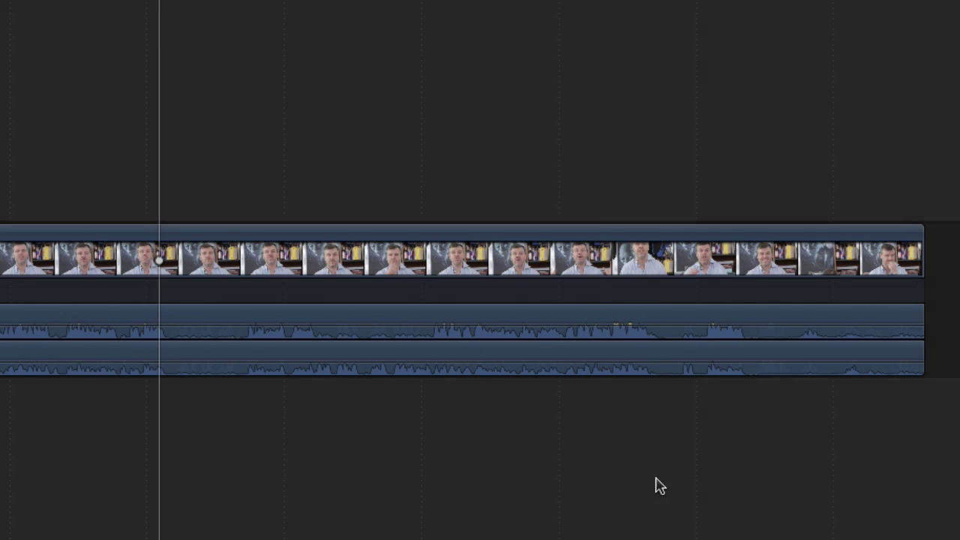
left_click(450, 375)
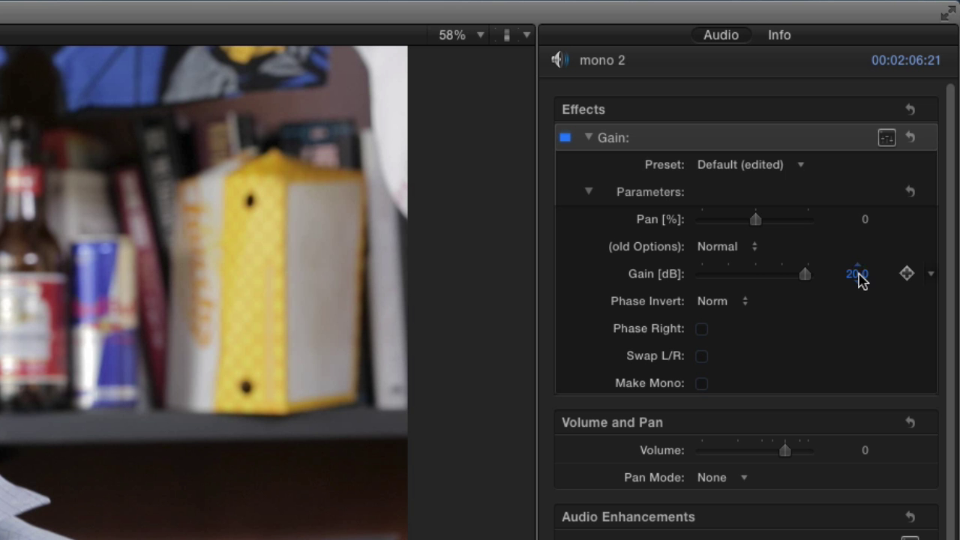
left_click_drag(858, 275, 859, 263)
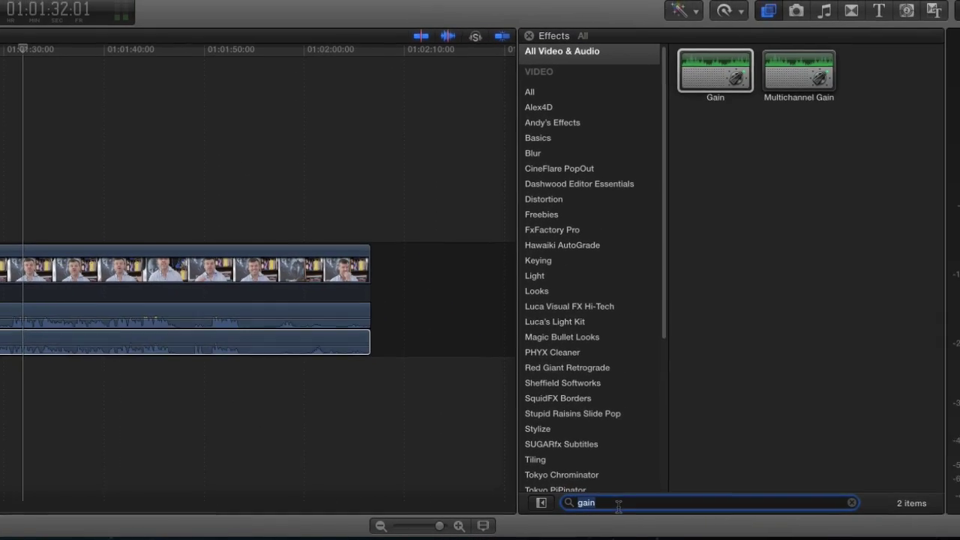
Find the Final Cut Limiter effect with the search term "limit", apply it to the mono 2 audio component, and open its advanced editor
key("BackSpace")
key("BackSpace")
key("BackSpace")
key("BackSpace")
type("limit")
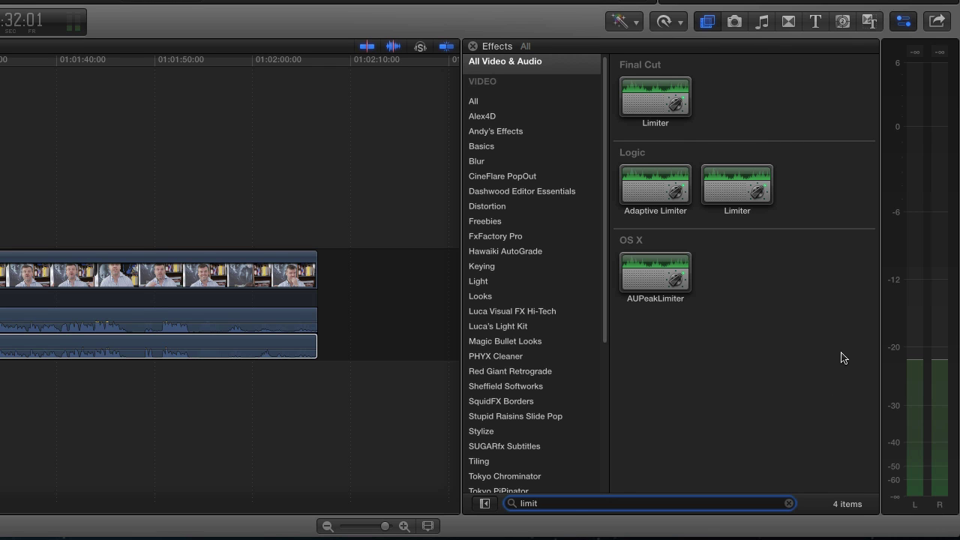
mouse_move(662, 110)
left_mouse_down()
mouse_move(106, 402)
mouse_move(79, 351)
left_mouse_up()
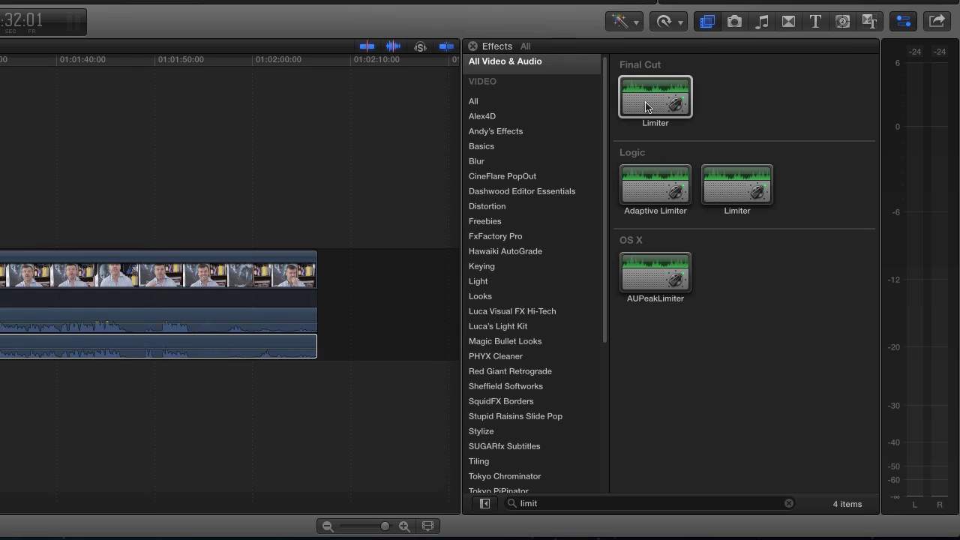
left_click_drag(654, 97, 218, 320)
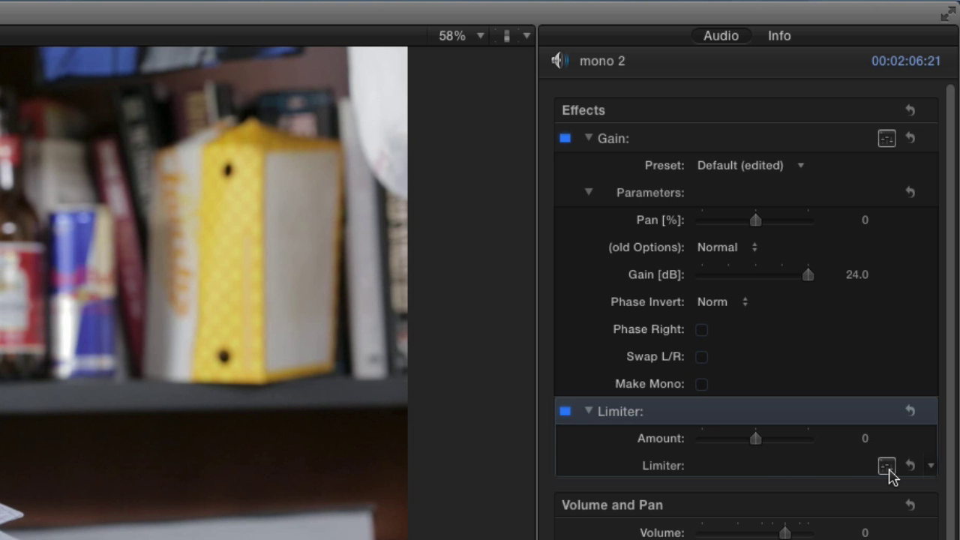
left_click(886, 468)
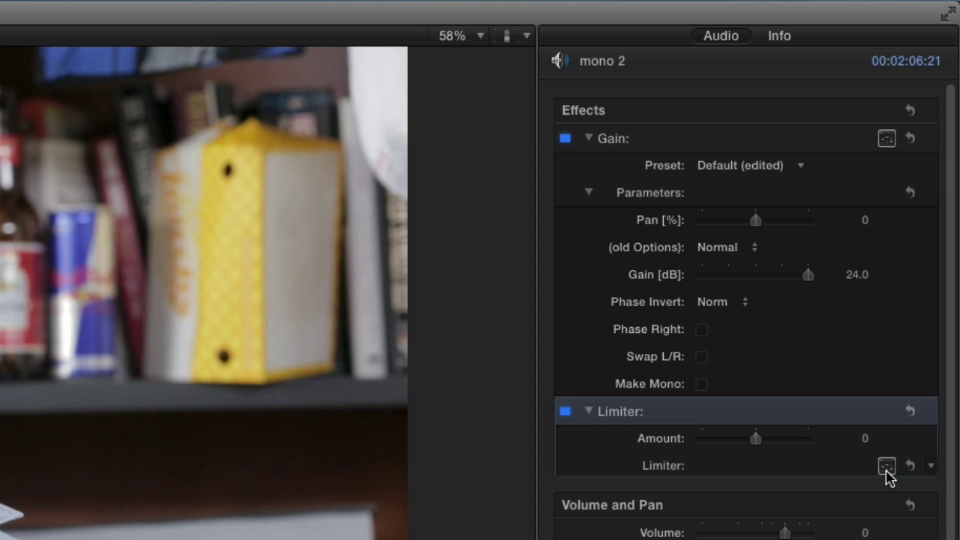